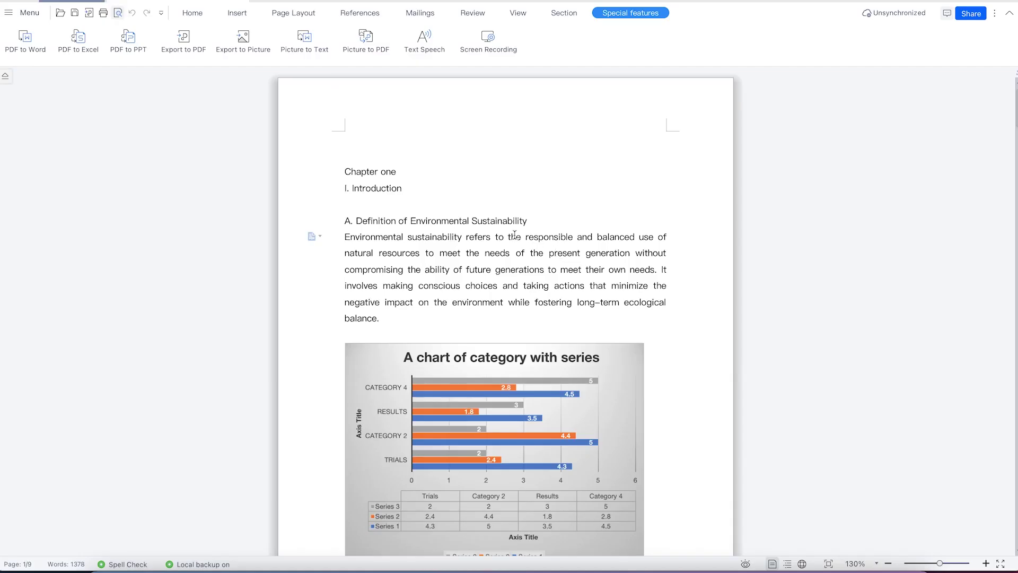
# Put the cursor on the blank line above 'B. Loss of Biodiversity' with the Home tab active
pyautogui.click(196, 13)
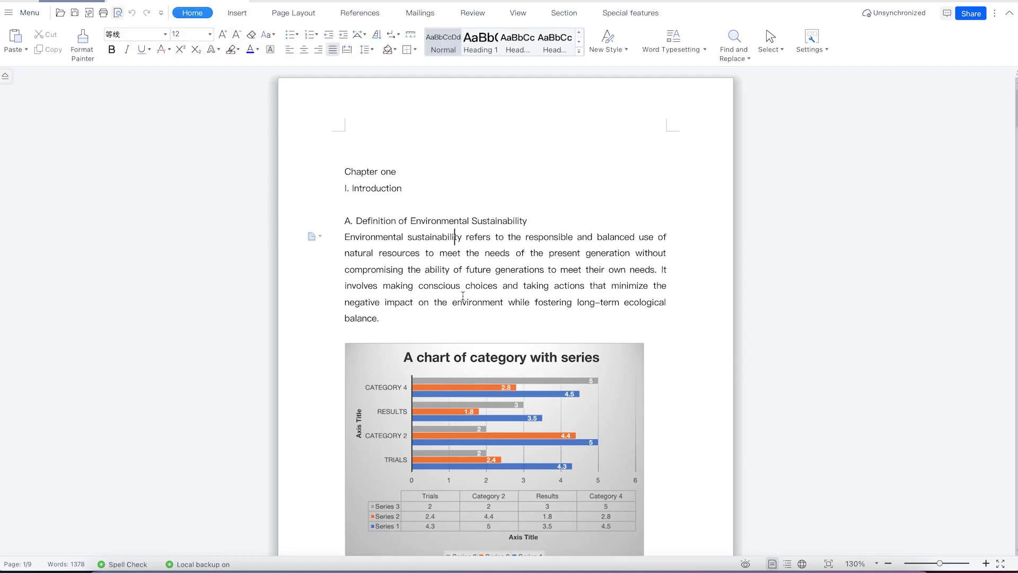
pyautogui.scroll(-2, 468, 279)
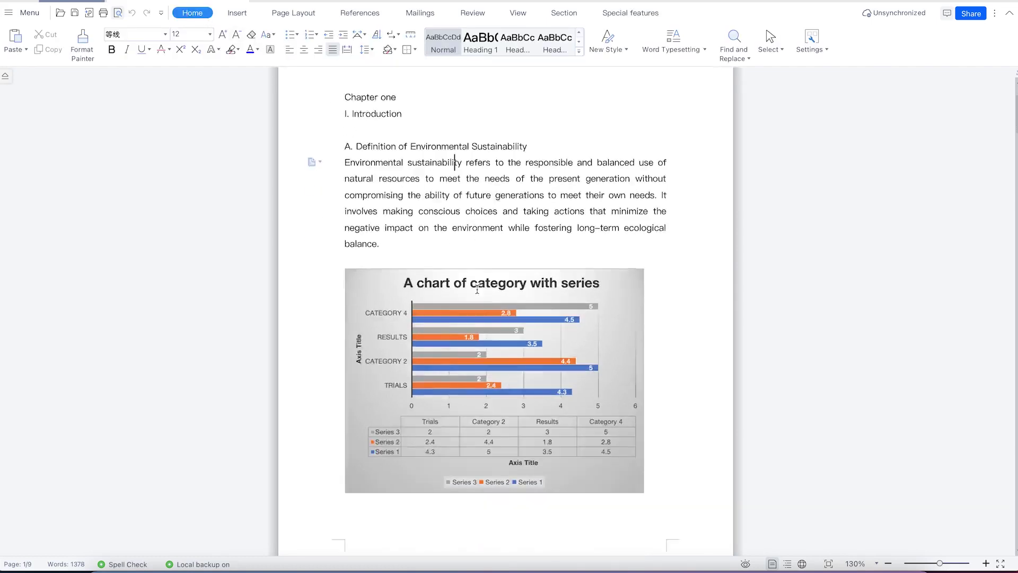
pyautogui.scroll(-5, 465, 303)
pyautogui.scroll(-5, 462, 327)
pyautogui.scroll(-4, 463, 327)
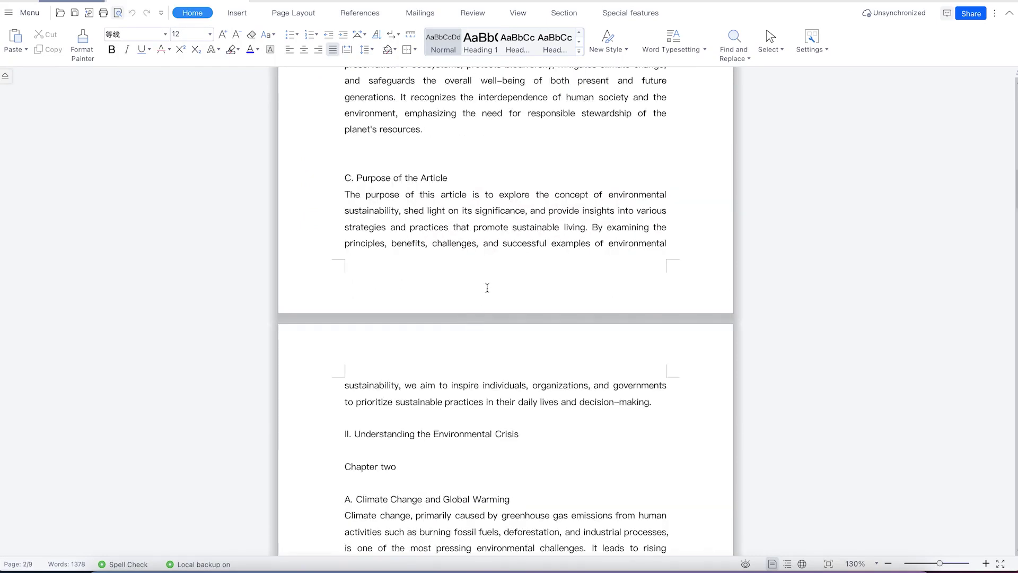
pyautogui.scroll(5, 486, 286)
pyautogui.scroll(-6, 496, 273)
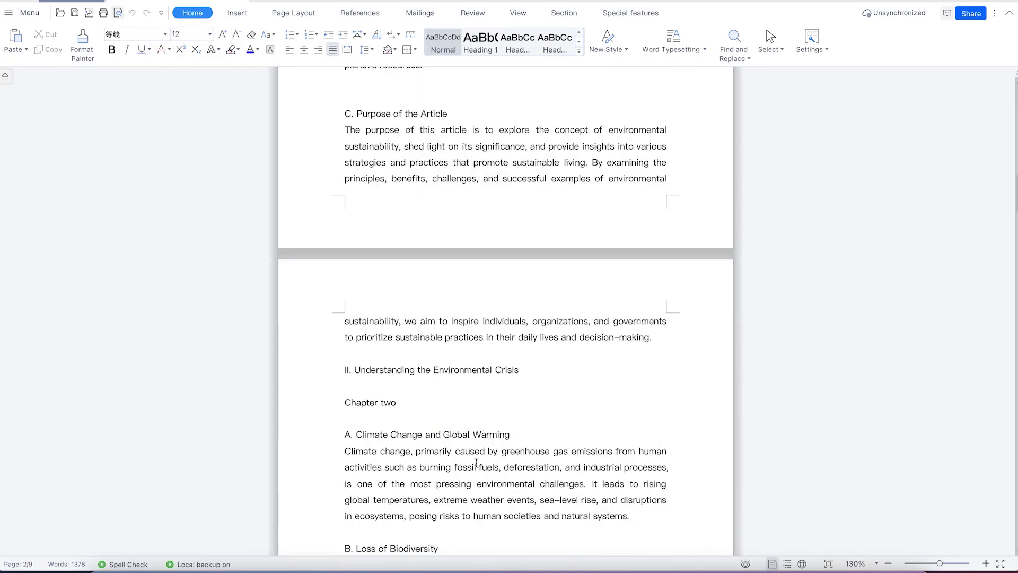
pyautogui.scroll(-3, 461, 354)
pyautogui.scroll(-2, 482, 358)
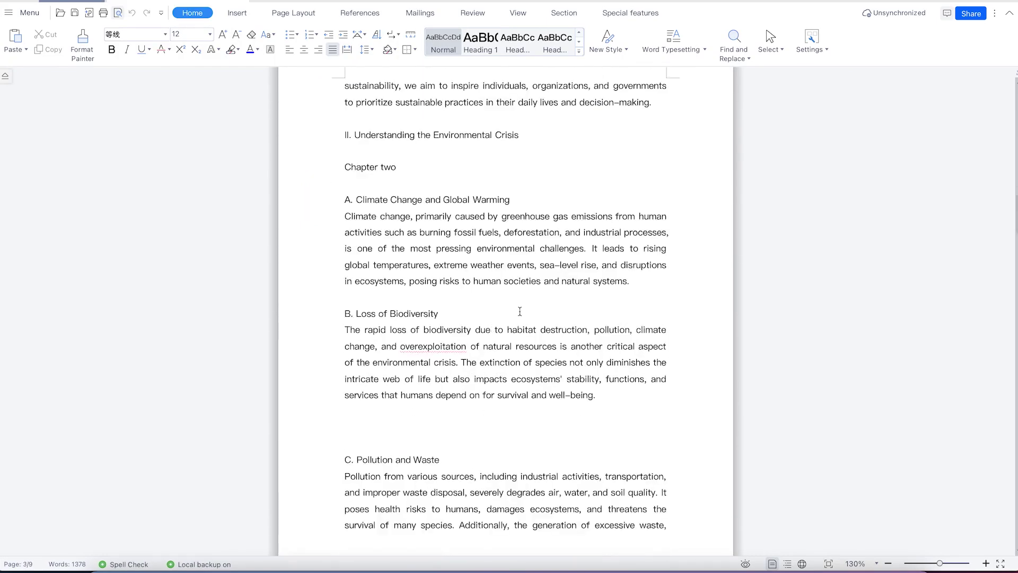
pyautogui.click(507, 300)
pyautogui.scroll(1, 557, 232)
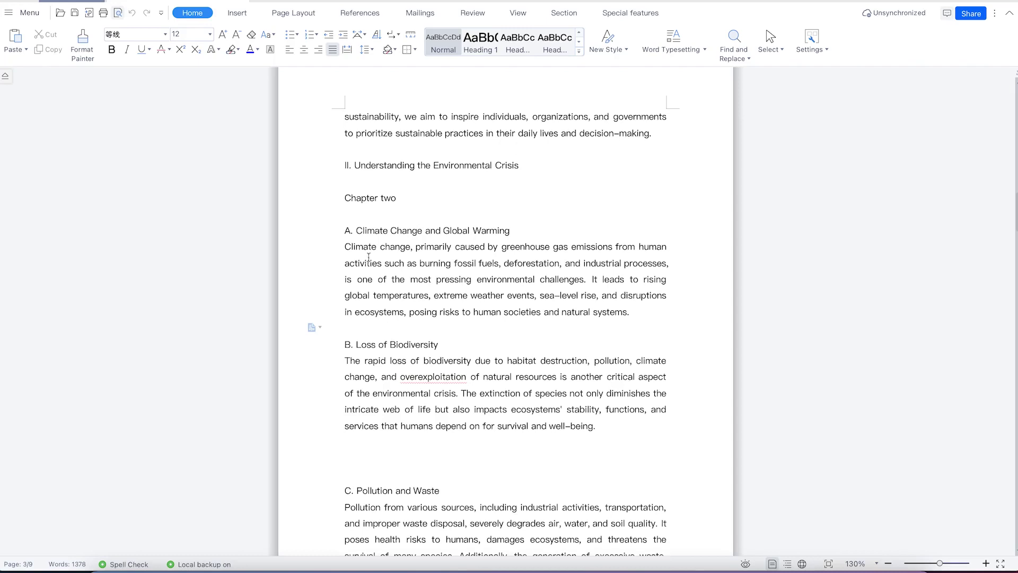
# Review the page and section break types in the Insert tab's Breaks list
pyautogui.click(238, 13)
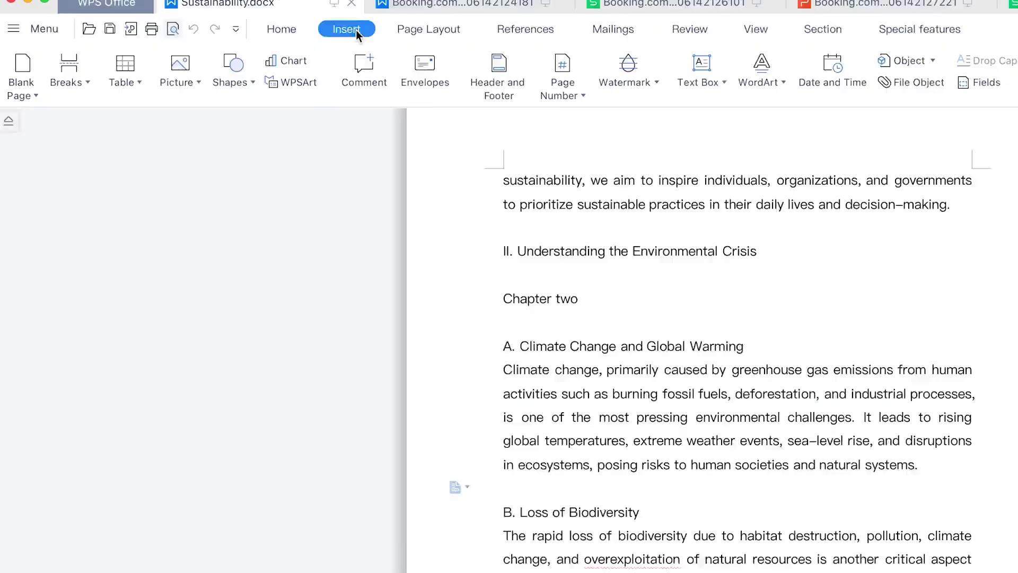
pyautogui.click(97, 97)
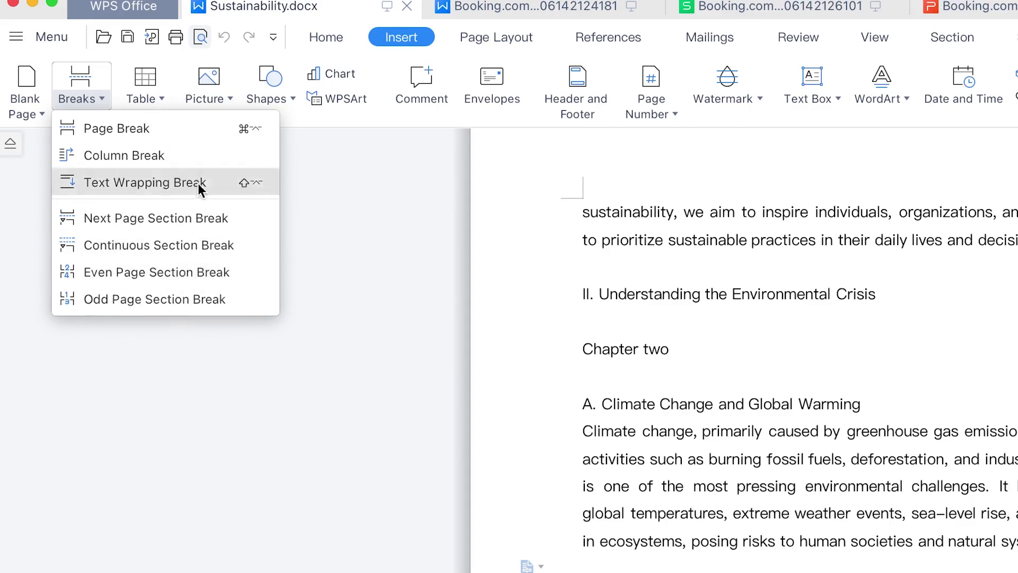
pyautogui.click(512, 266)
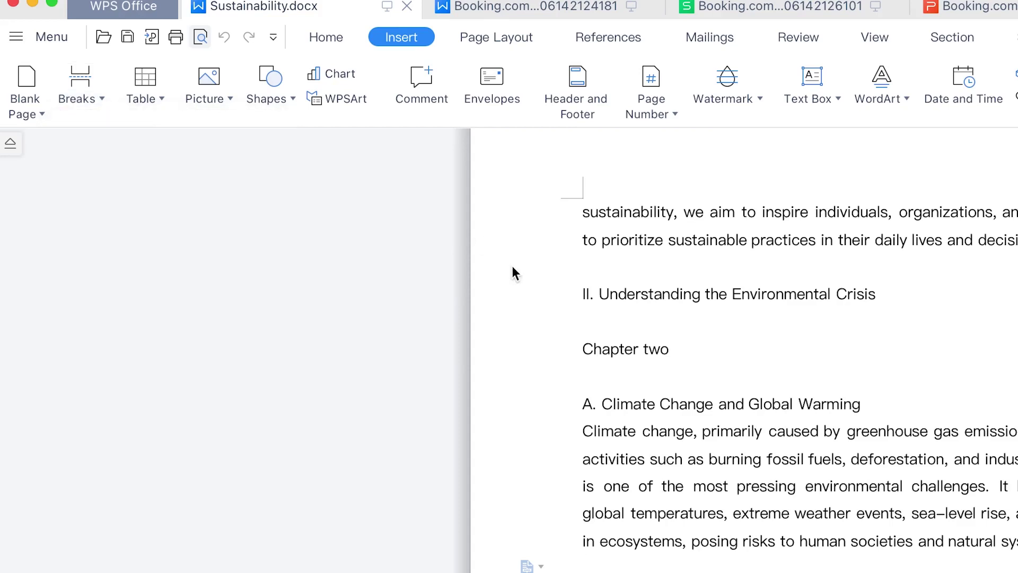
pyautogui.click(493, 37)
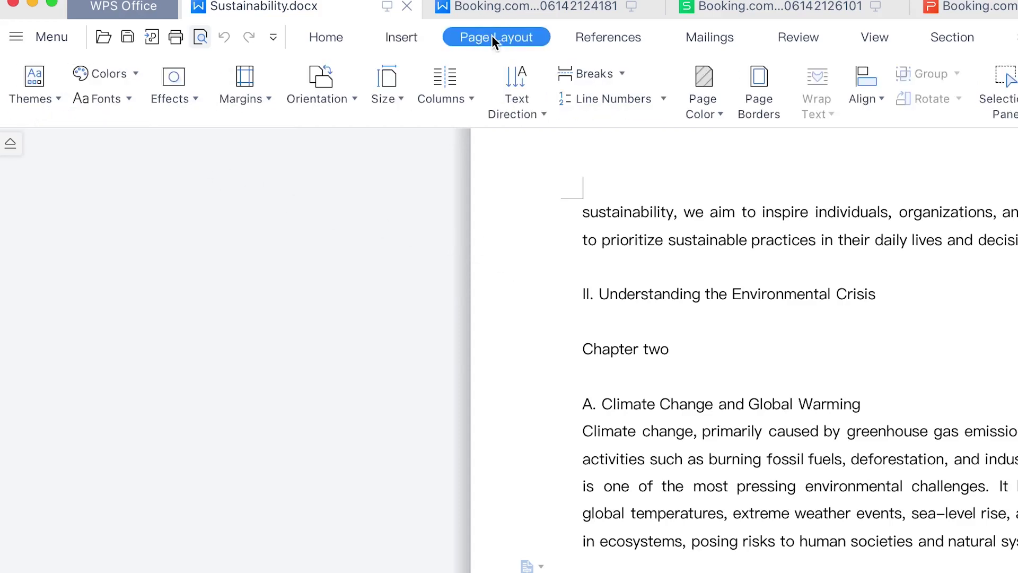
pyautogui.click(617, 76)
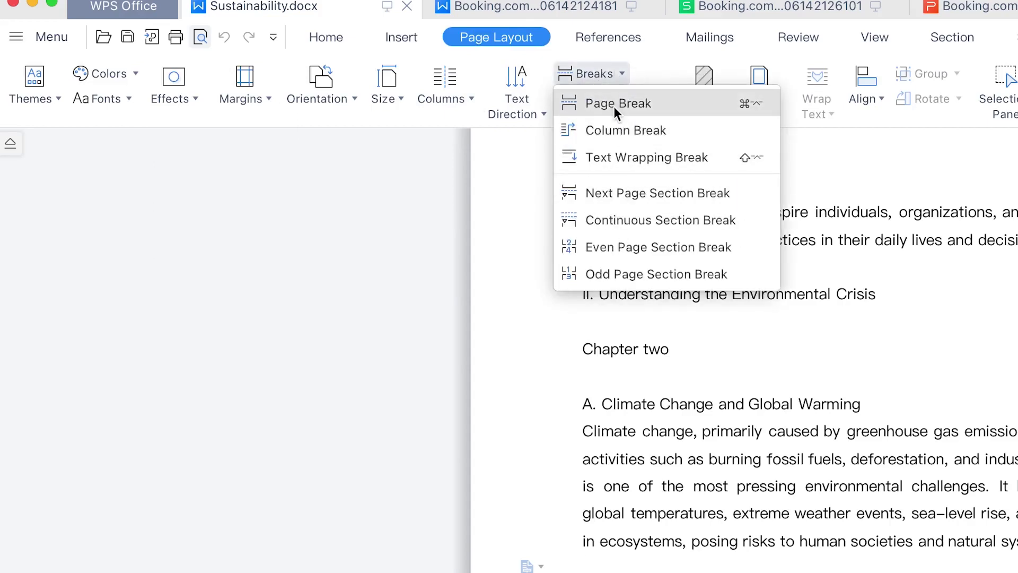
pyautogui.click(391, 34)
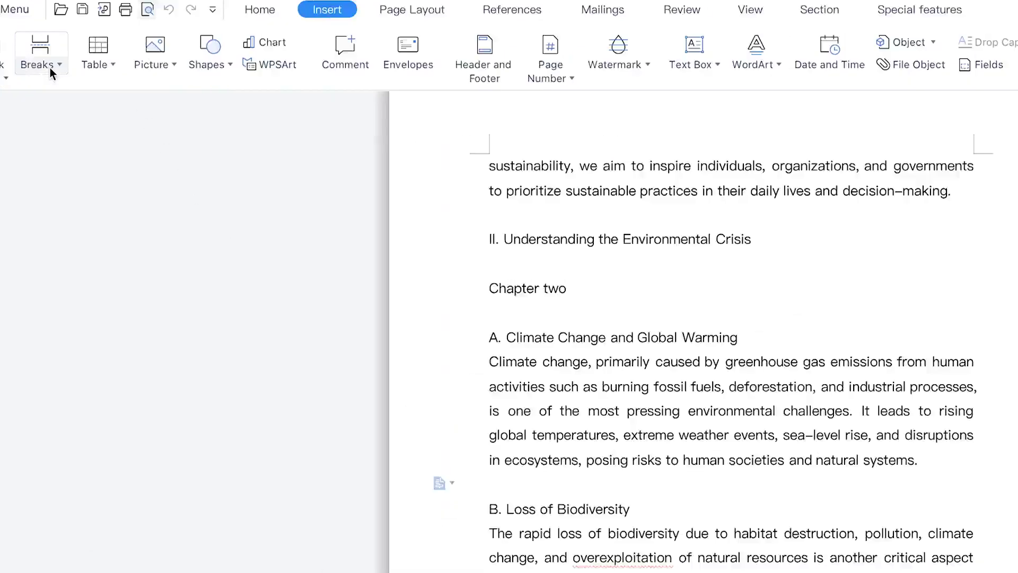
pyautogui.click(51, 56)
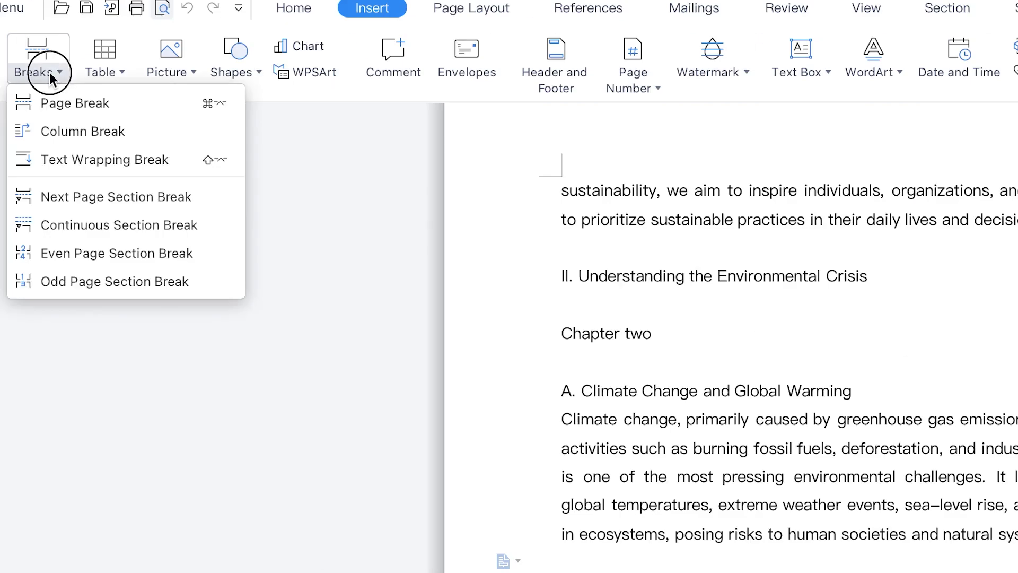
# Insert a page break before 'B. Loss of Biodiversity', zooming out to see whole pages
pyautogui.click(60, 102)
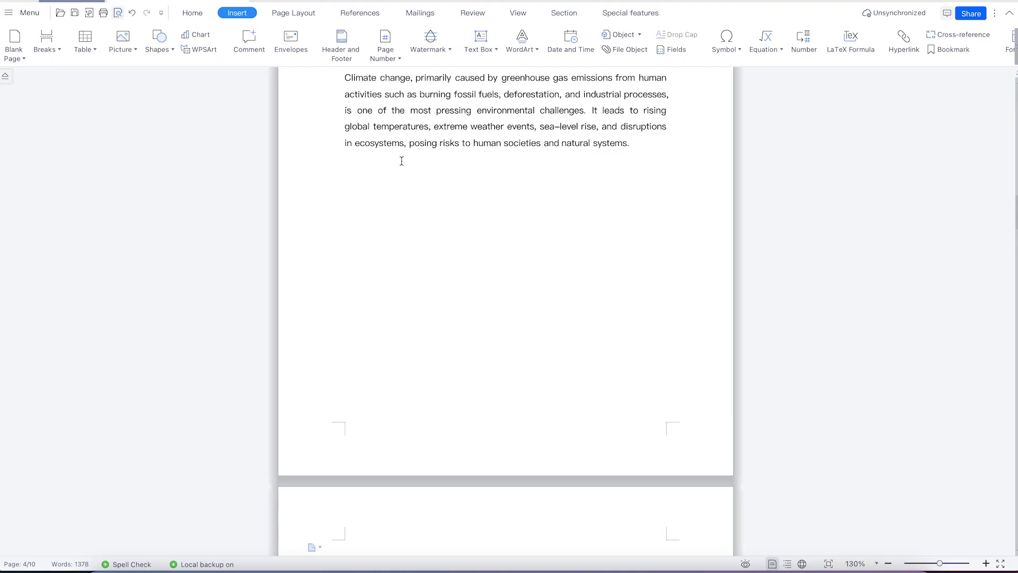
pyautogui.scroll(5, 534, 164)
pyautogui.scroll(-1, 435, 349)
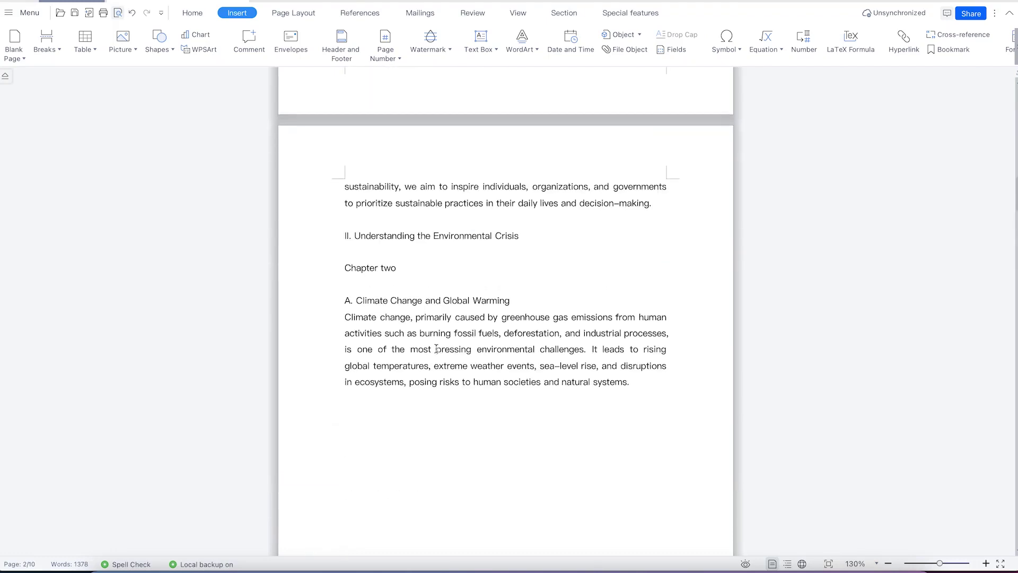
pyautogui.scroll(-3, 436, 348)
pyautogui.scroll(-1, 406, 273)
pyautogui.scroll(-3, 414, 357)
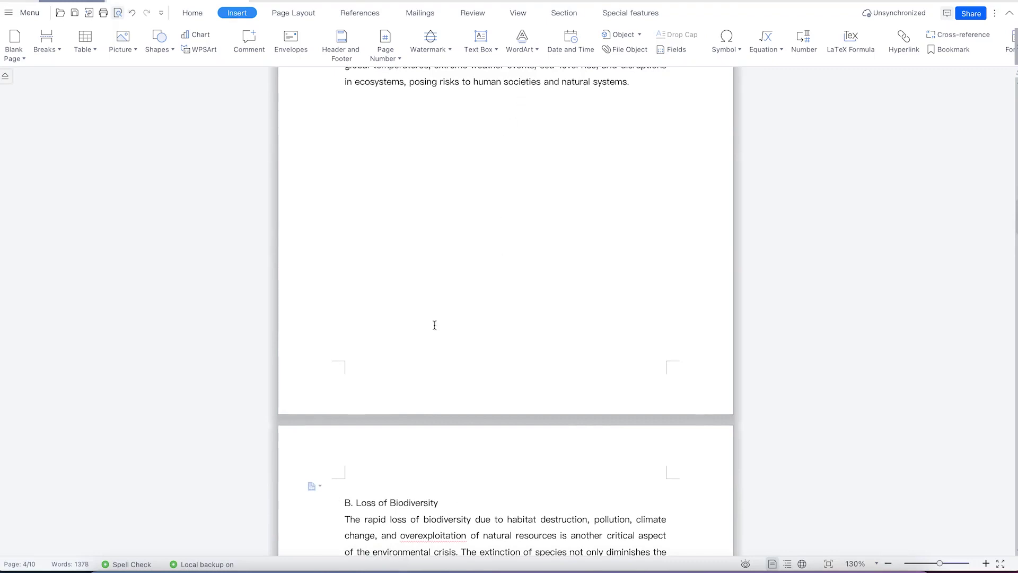
pyautogui.scroll(-1, 345, 487)
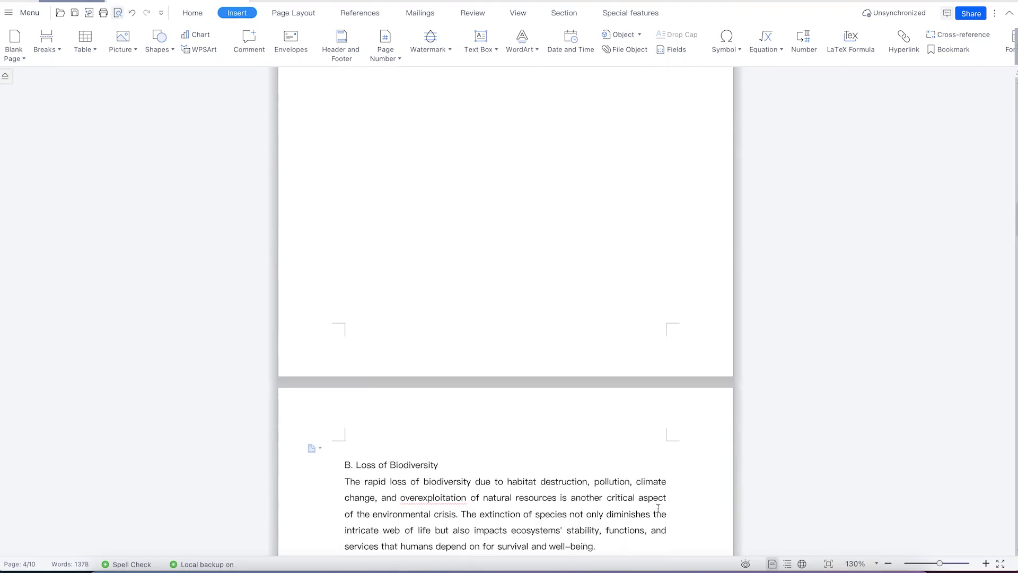
pyautogui.click(887, 564)
pyautogui.click(888, 564)
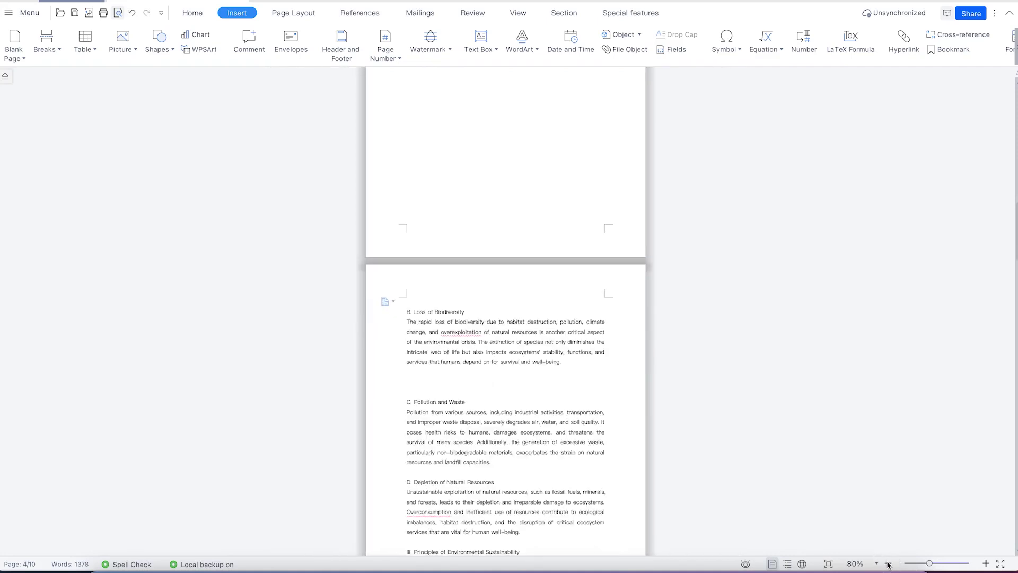
pyautogui.click(887, 564)
# Switch to a two-page view and insert a page break after 'landfill capacities.'
pyautogui.click(518, 14)
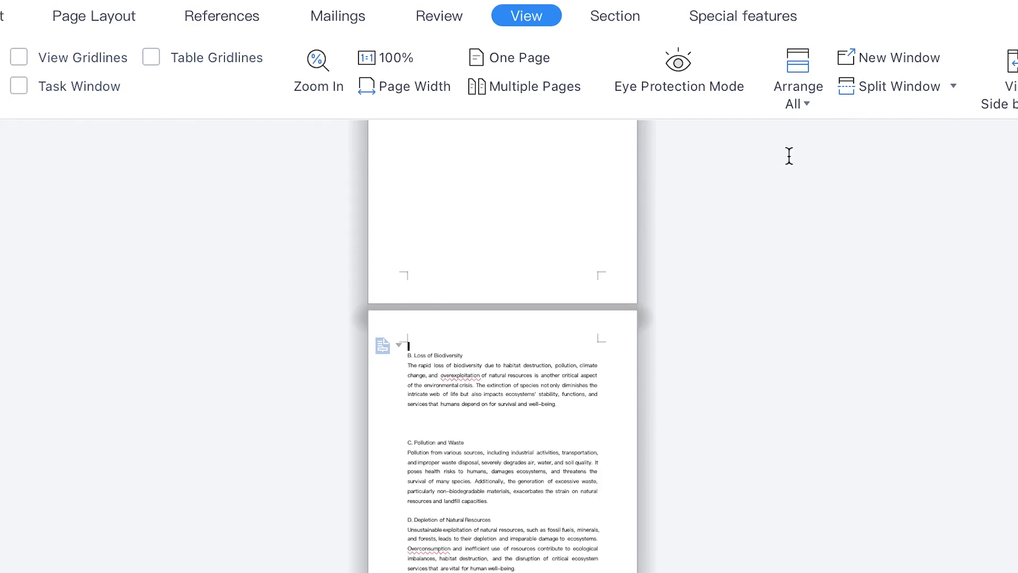
pyautogui.click(518, 86)
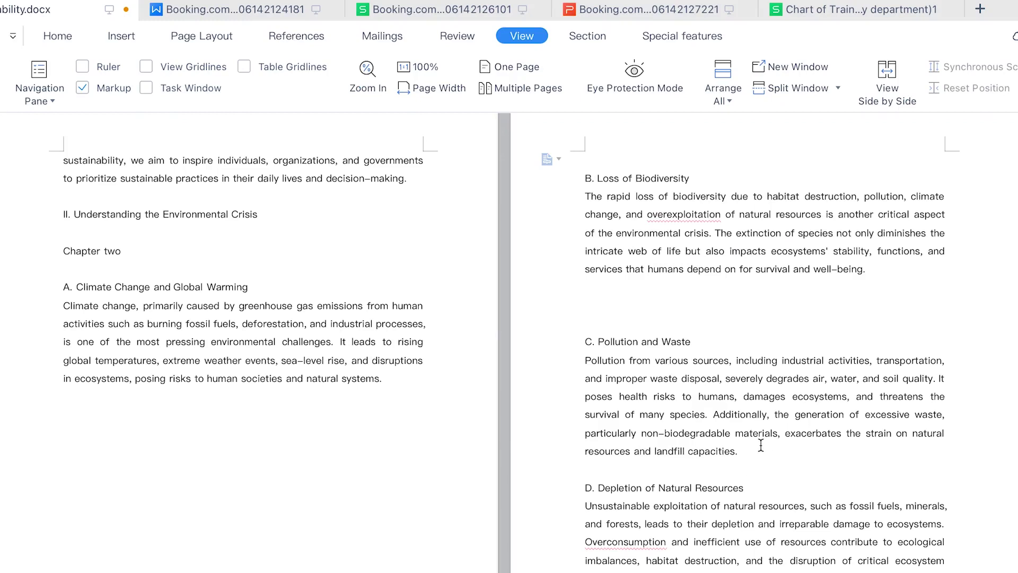
pyautogui.click(761, 446)
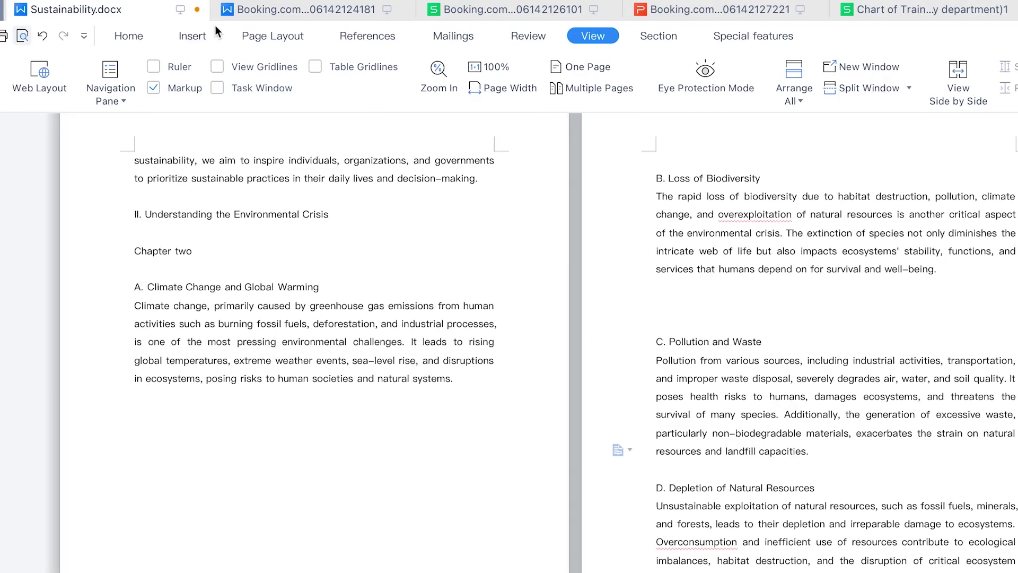
pyautogui.click(191, 36)
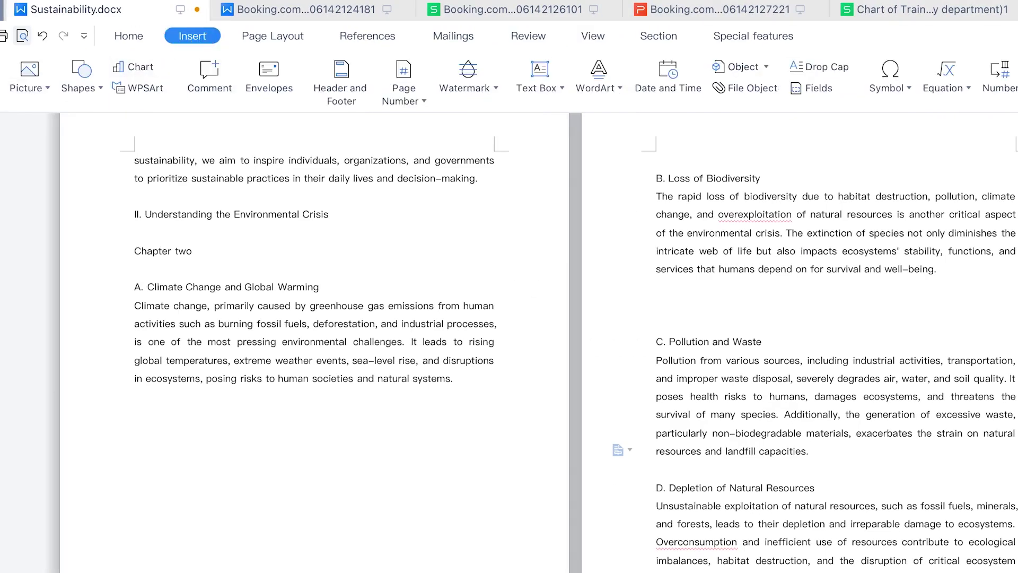
pyautogui.click(28, 80)
pyautogui.click(51, 117)
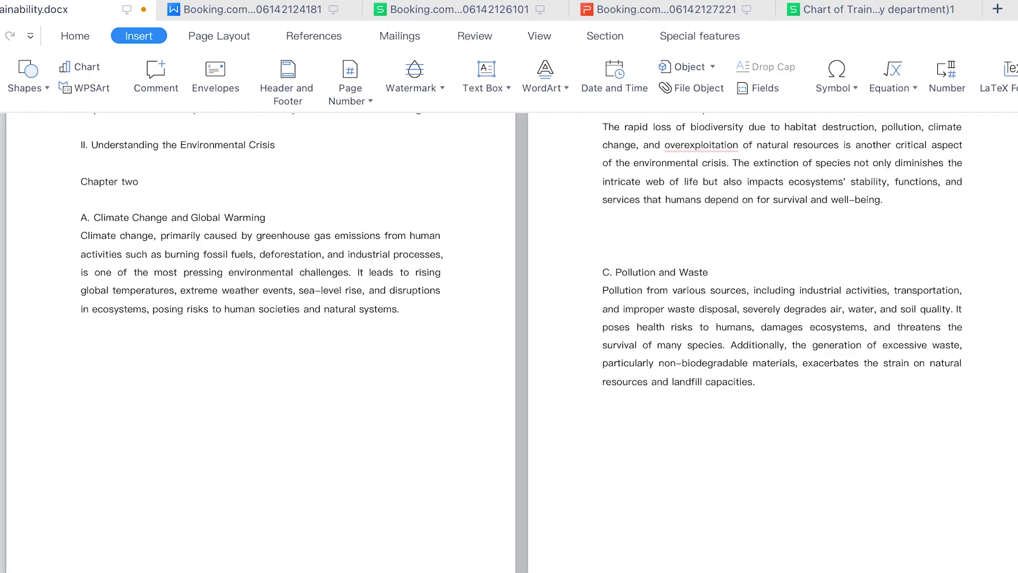
pyautogui.scroll(-2, 609, 425)
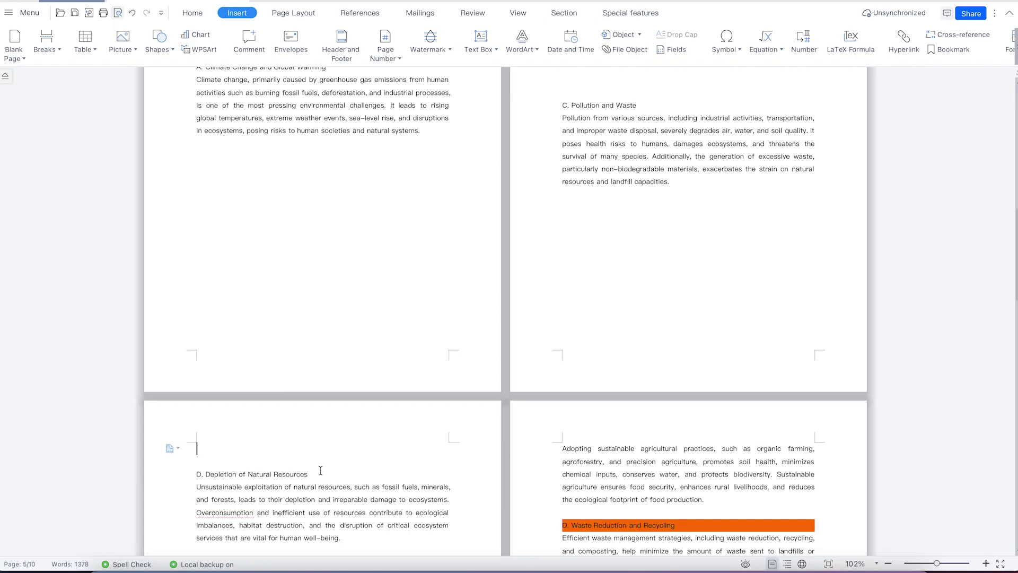
pyautogui.scroll(3, 386, 344)
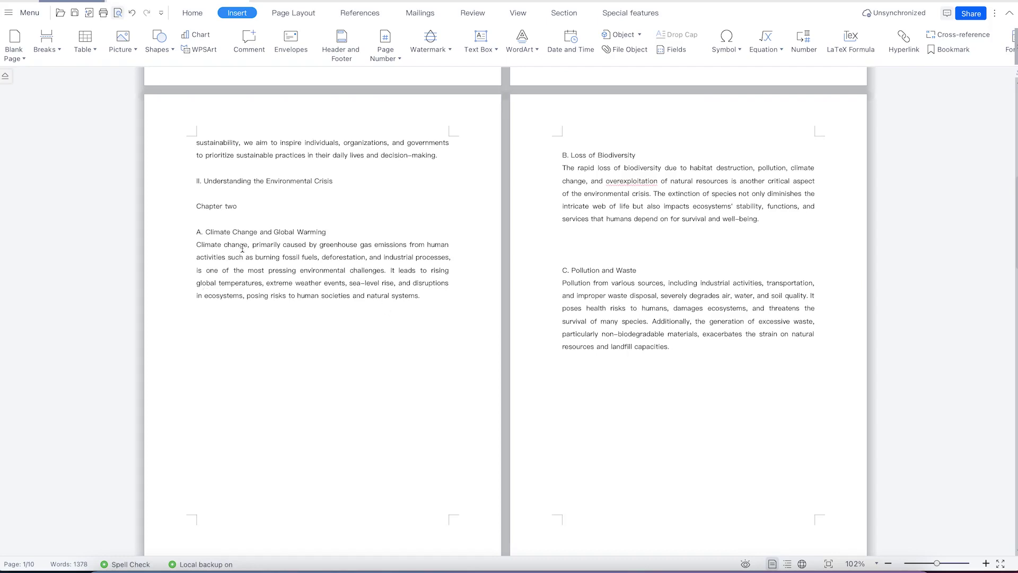
# Turn on Show/Hide Paragraph Marks from the Home tab's editing-marks menu
pyautogui.click(191, 13)
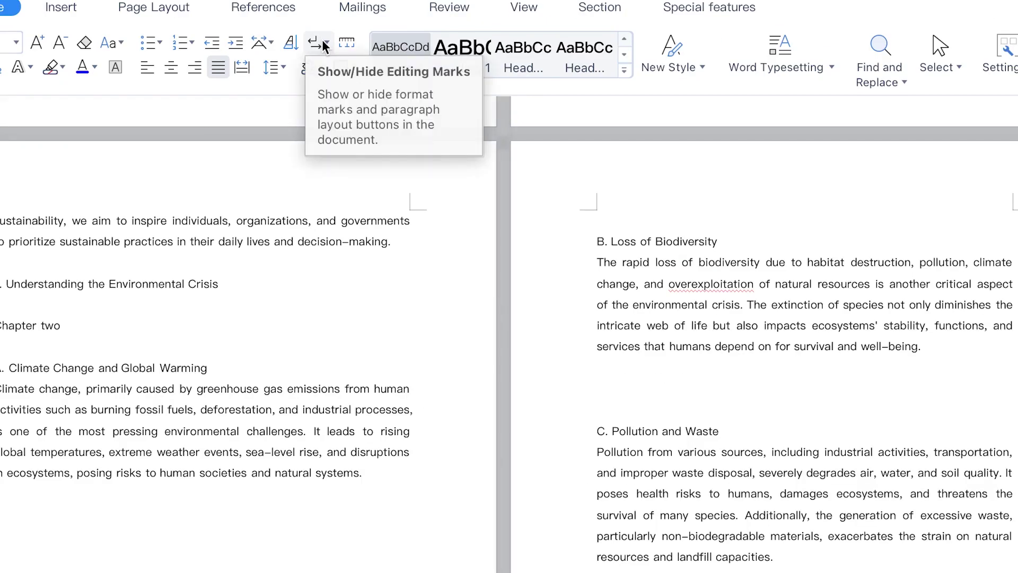
pyautogui.click(324, 45)
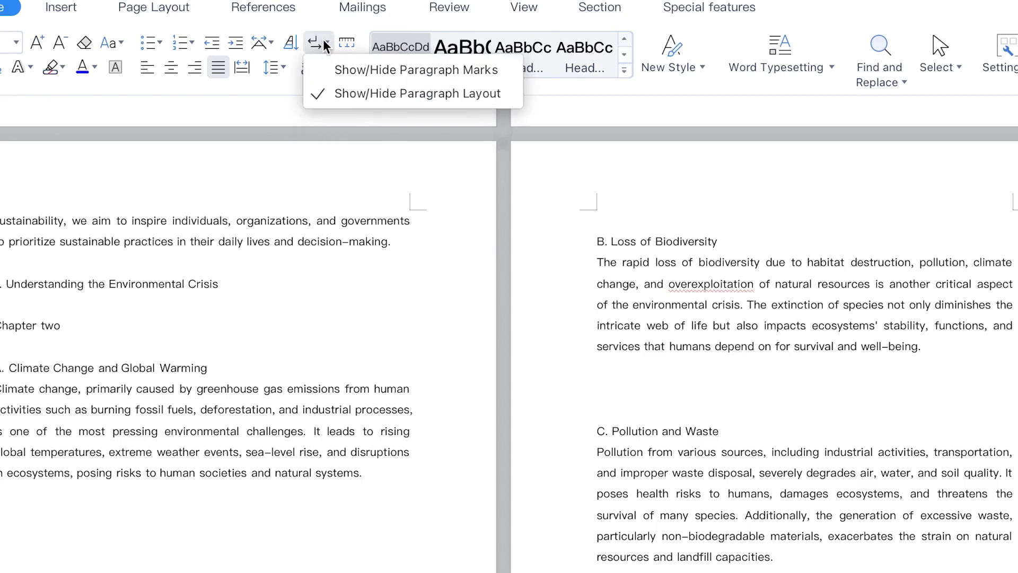
pyautogui.click(340, 69)
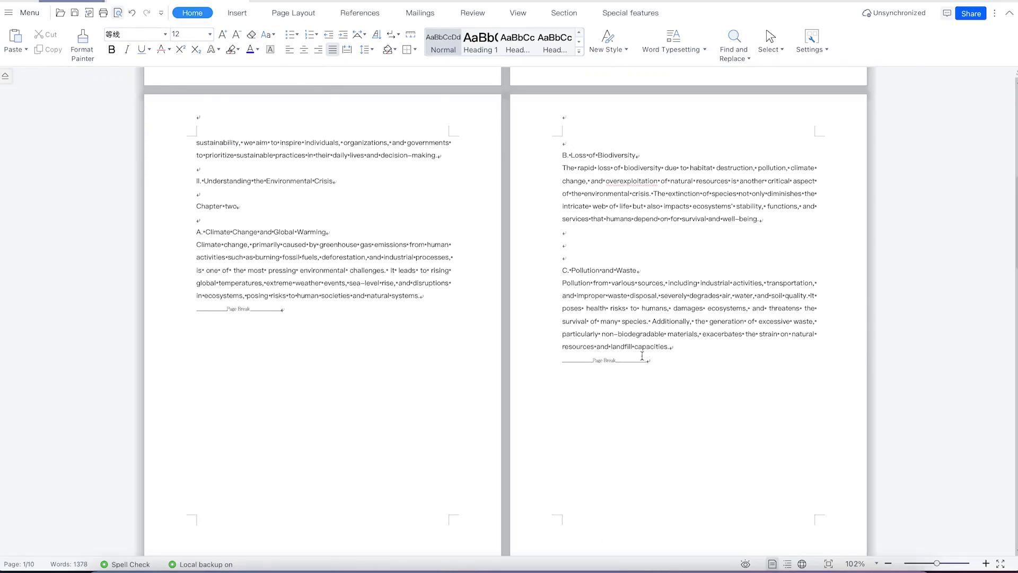
pyautogui.scroll(-3, 643, 353)
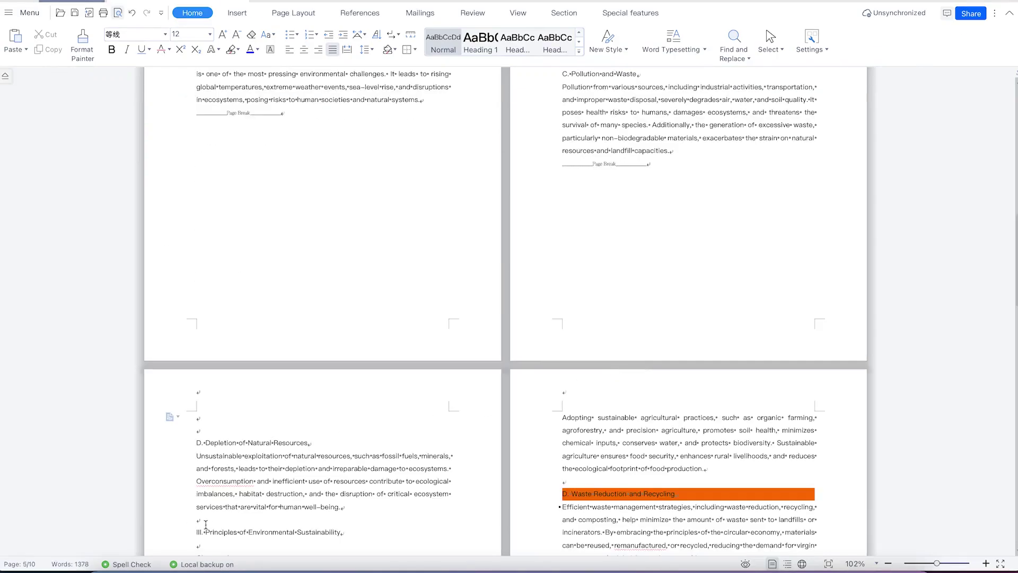
pyautogui.scroll(2, 511, 278)
pyautogui.scroll(2, 512, 278)
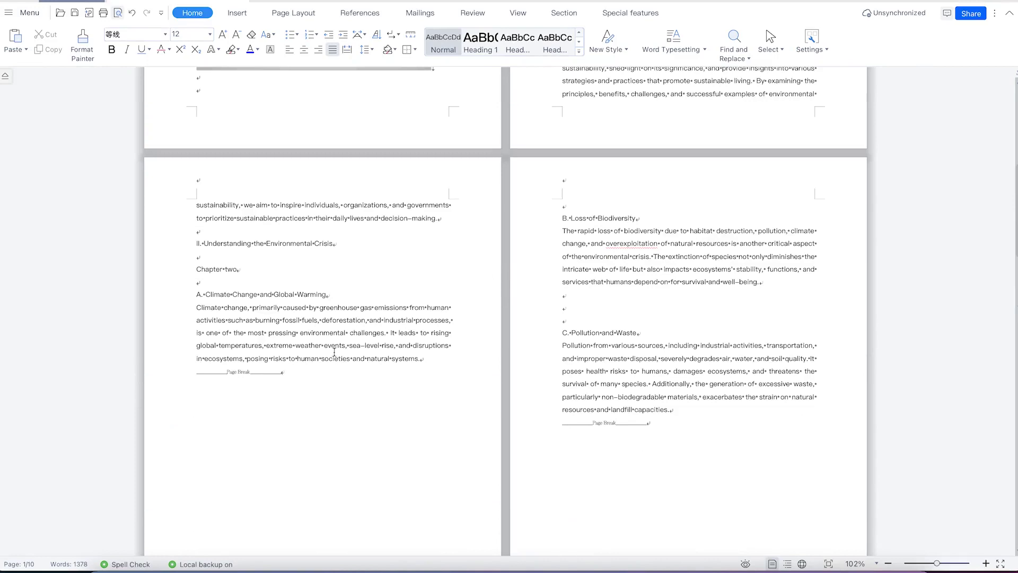
pyautogui.scroll(1, 334, 351)
# Delete the page breaks after the Climate Change section and after 'landfill capacities.'
pyautogui.click(248, 426)
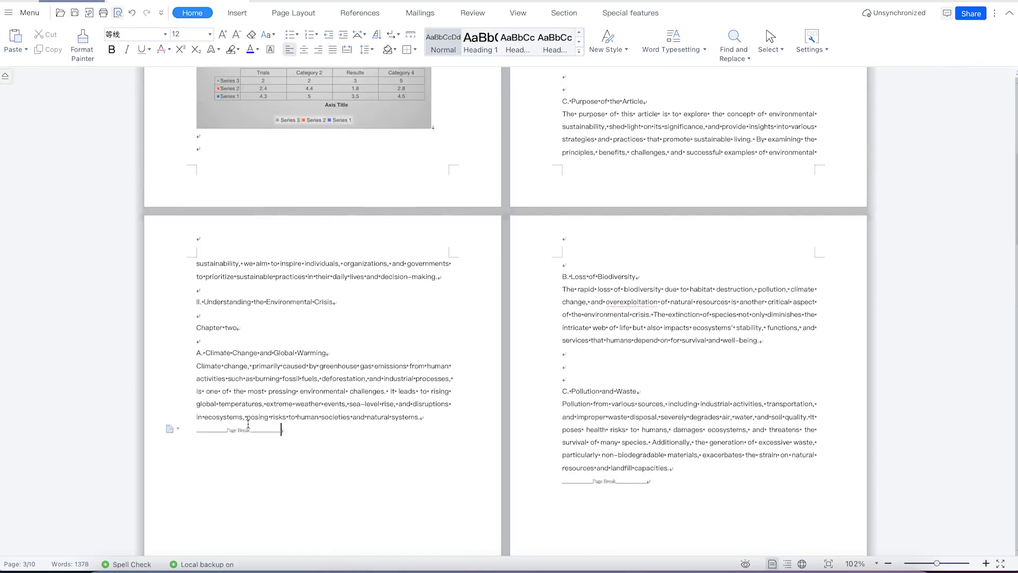
pyautogui.moveTo(304, 433); pyautogui.dragTo(218, 430)
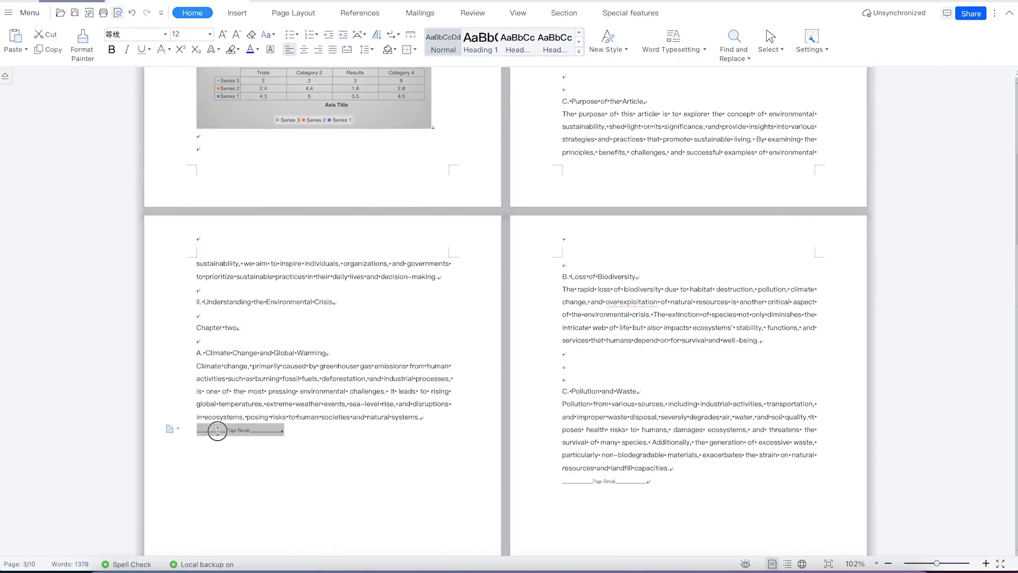
pyautogui.press('Delete')
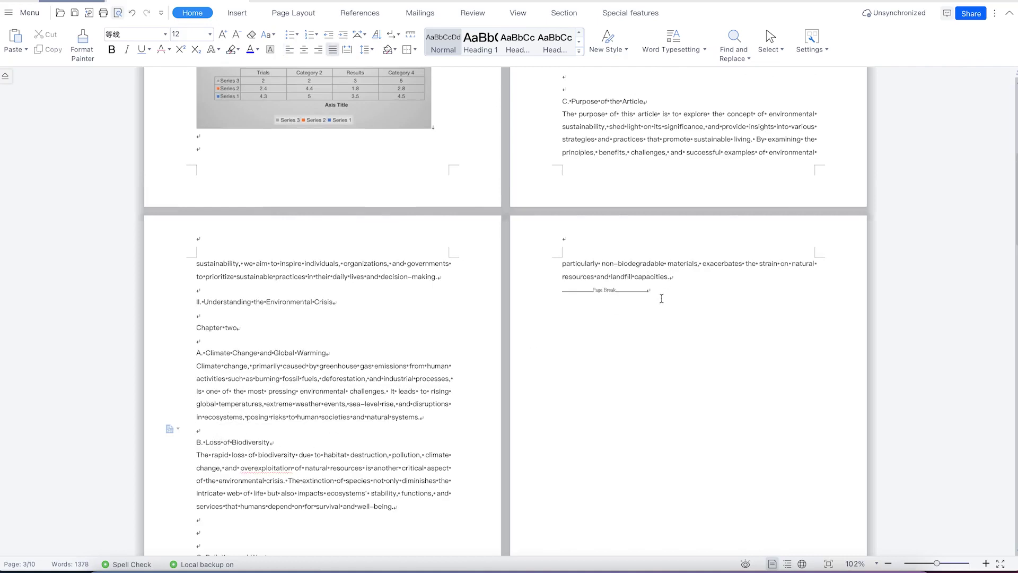
pyautogui.moveTo(661, 296); pyautogui.dragTo(524, 305)
pyautogui.press('Delete')
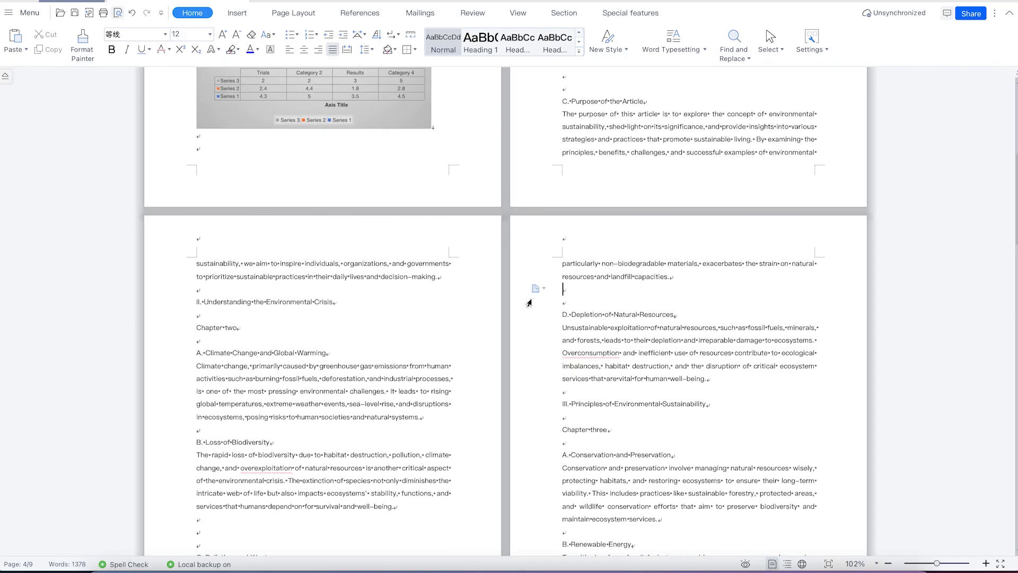
pyautogui.scroll(-4, 422, 400)
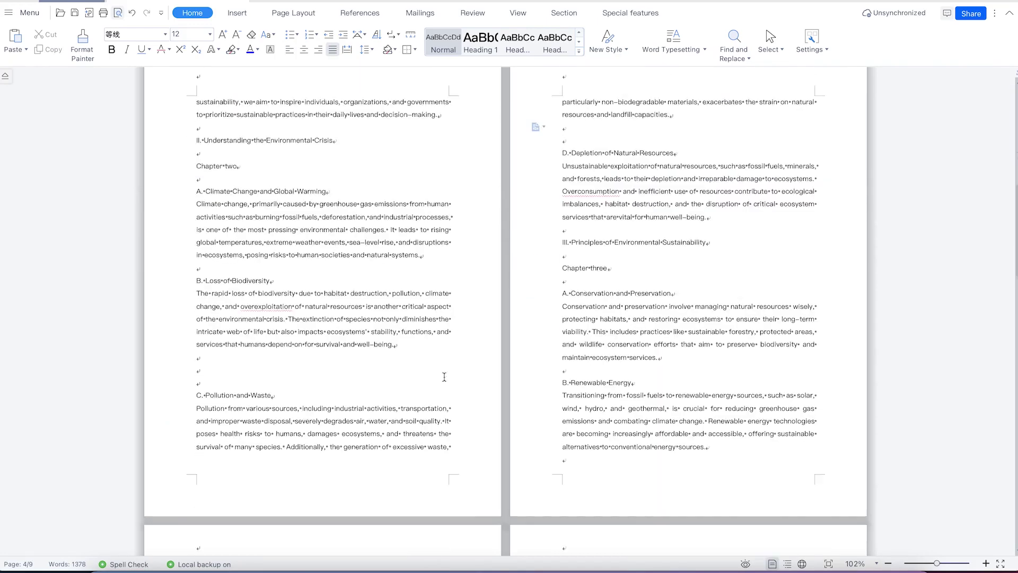
pyautogui.scroll(1, 444, 377)
pyautogui.scroll(1, 500, 336)
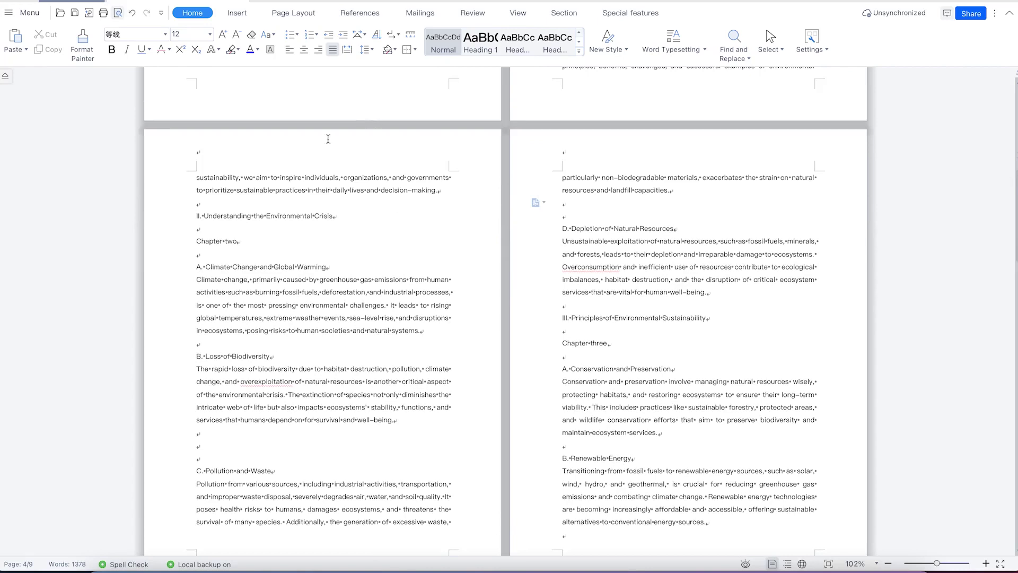
# Turn off paragraph marks and return the cursor above 'B. Loss of Biodiversity'
pyautogui.click(397, 36)
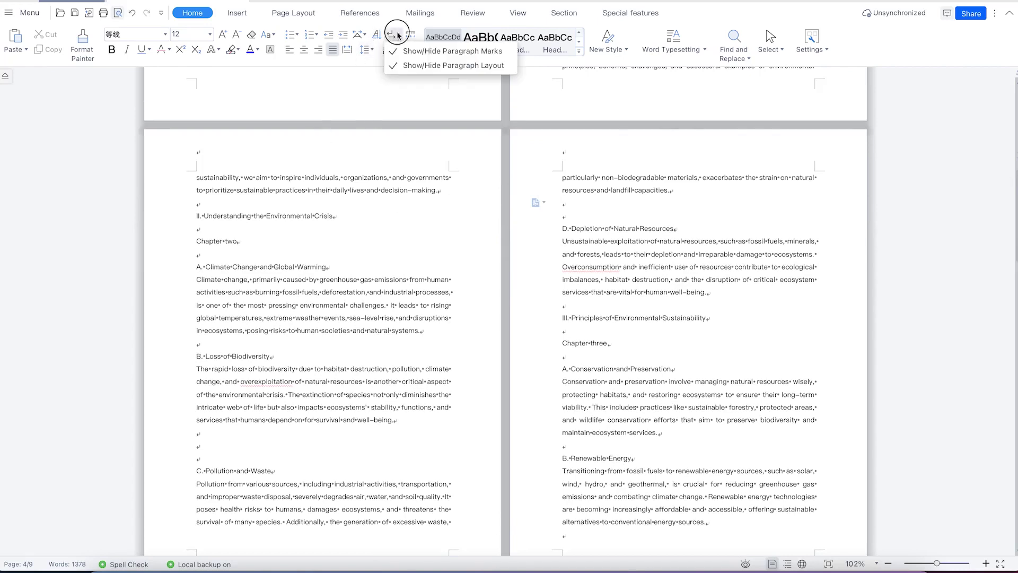
pyautogui.click(449, 51)
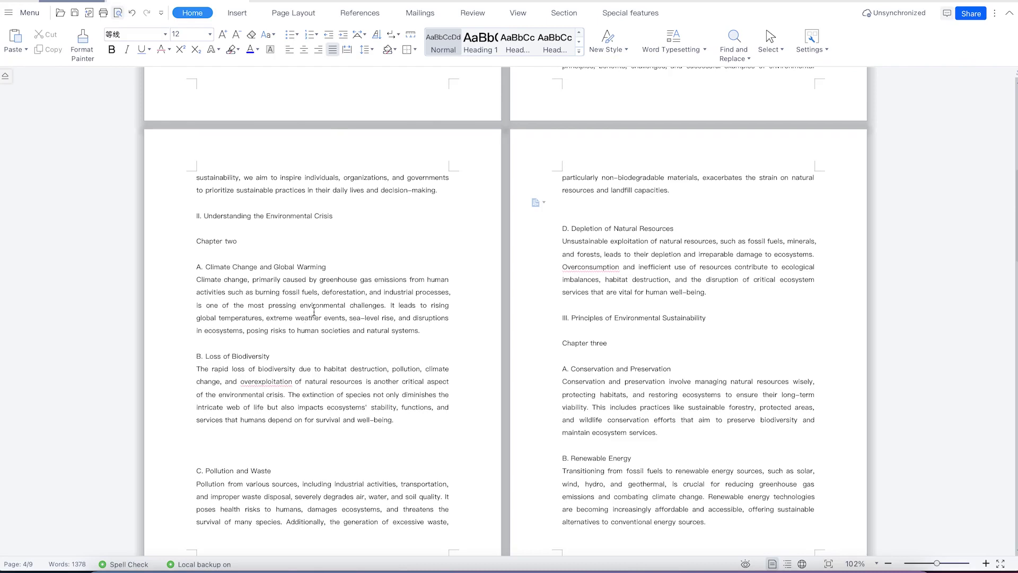
pyautogui.scroll(1, 361, 173)
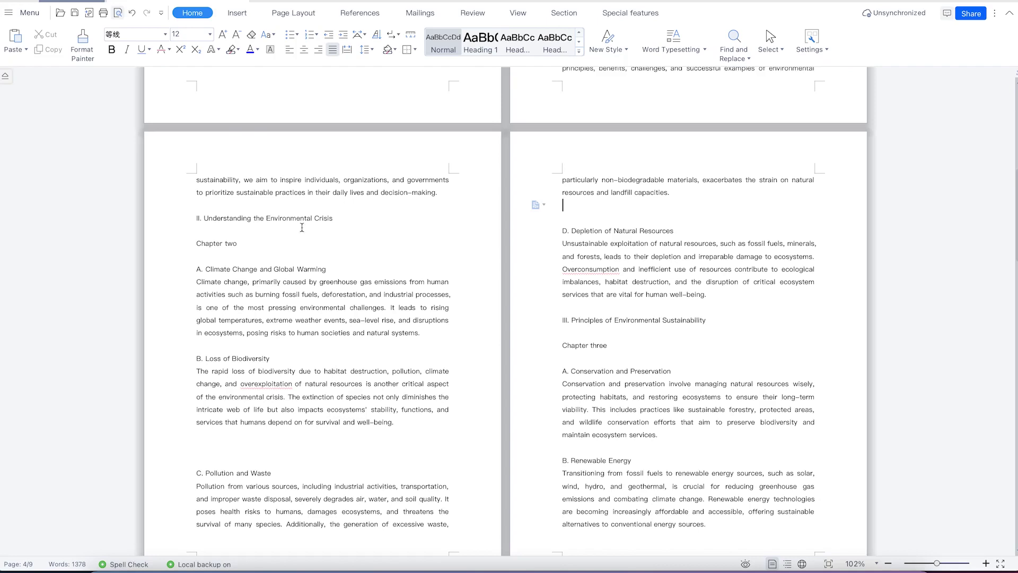
pyautogui.click(373, 345)
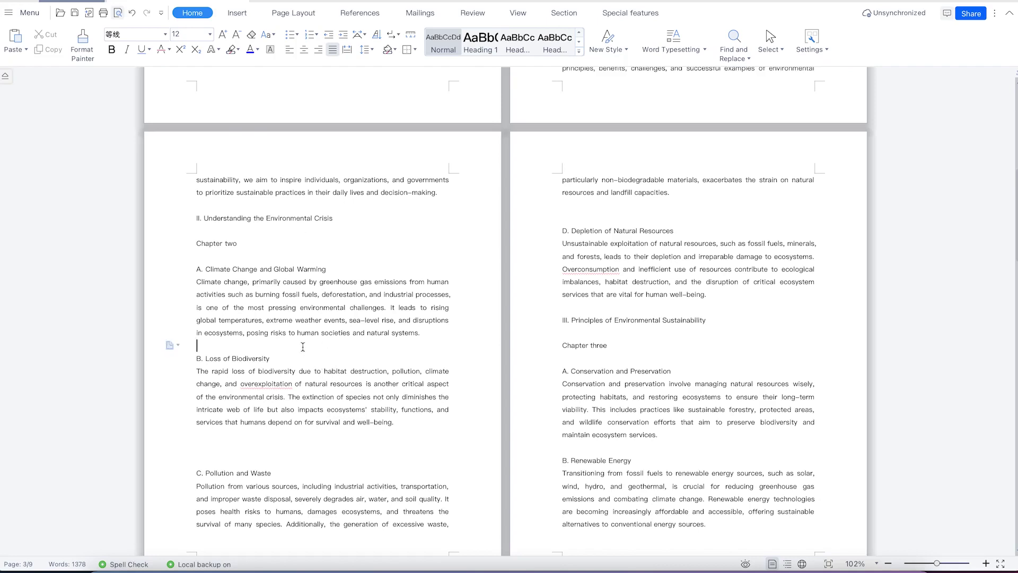